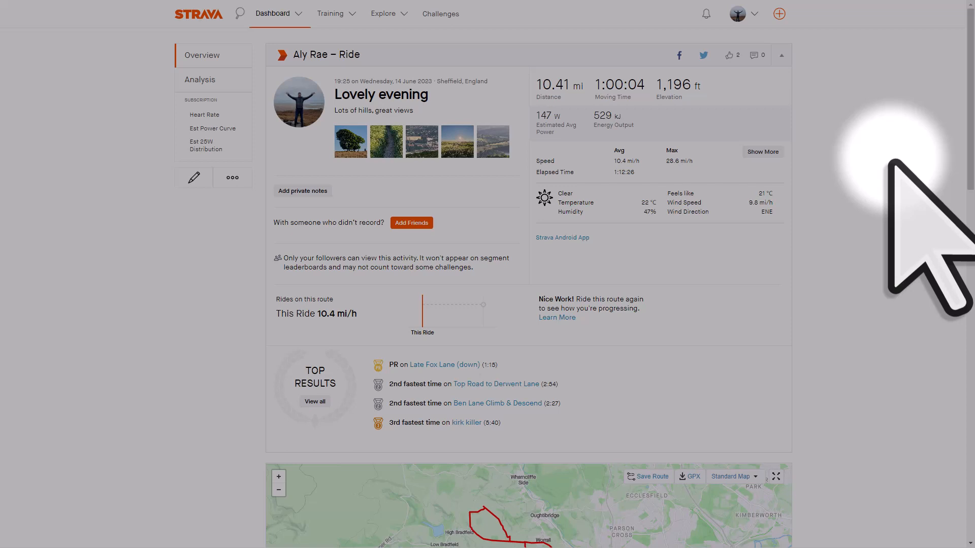
pyautogui.scroll(-5, 892, 164)
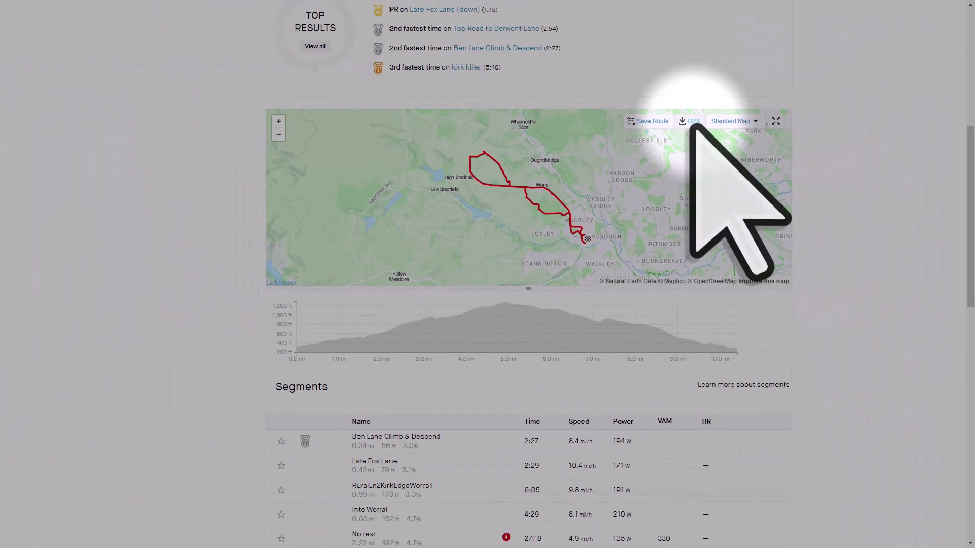
# - Save the ride's GPX as Lovely_evening_.gpx into the Youtube\files folder
pyautogui.click(693, 123)
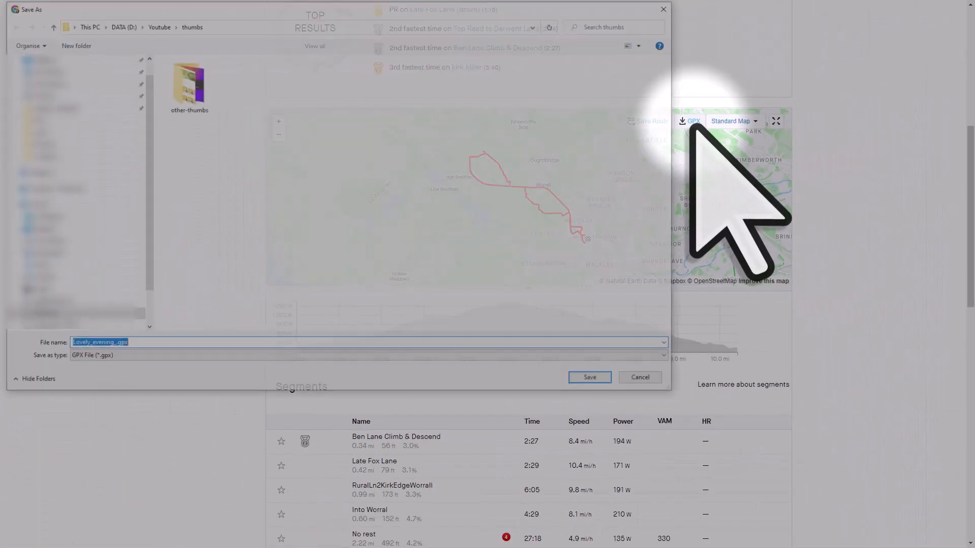
pyautogui.click(42, 119)
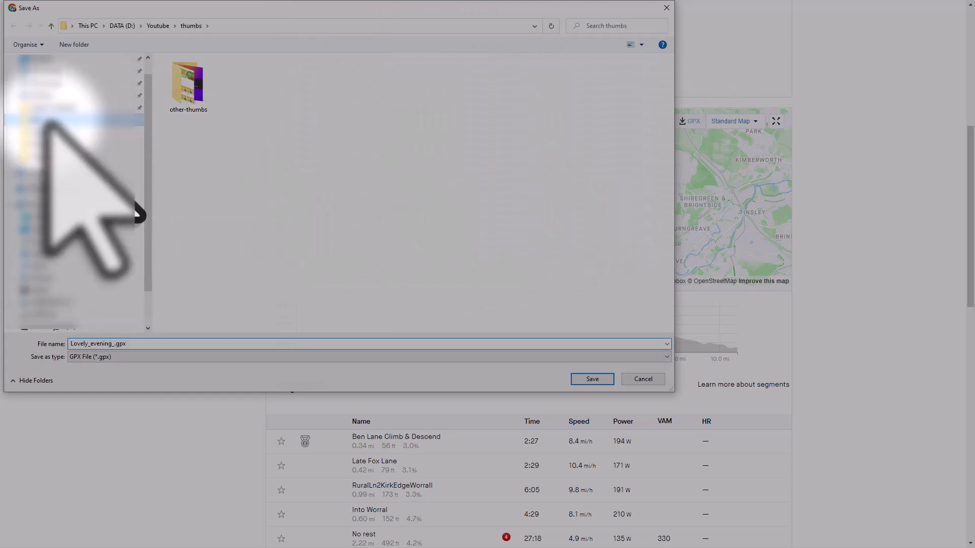
pyautogui.click(592, 378)
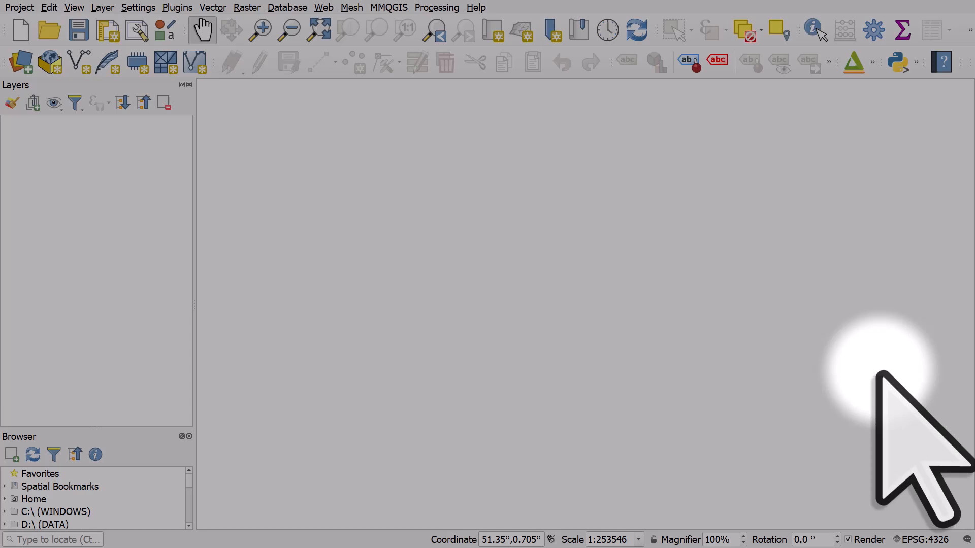
# - Load Lovely_evening_.gpx via Data Source Manager, adding all five GPX sublayers to the project
pyautogui.click(20, 63)
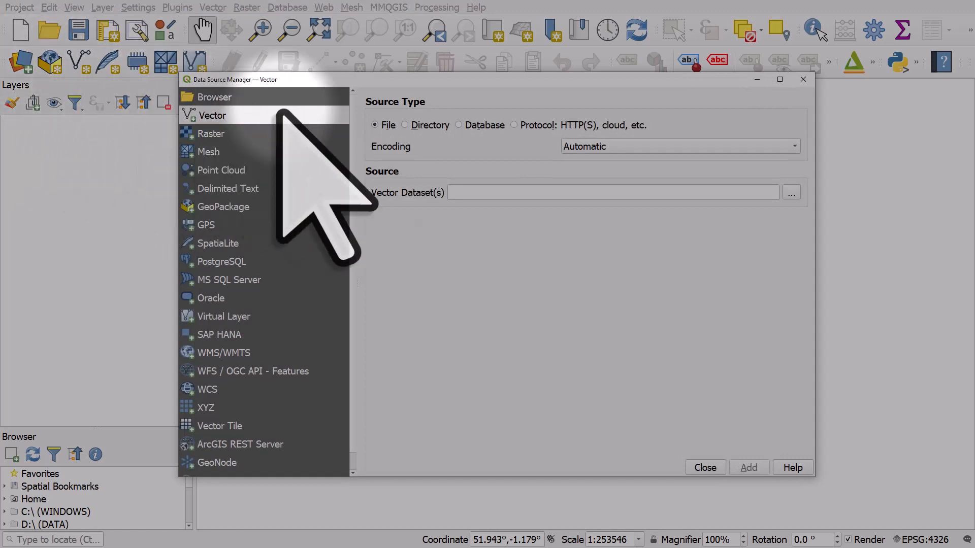
pyautogui.click(792, 193)
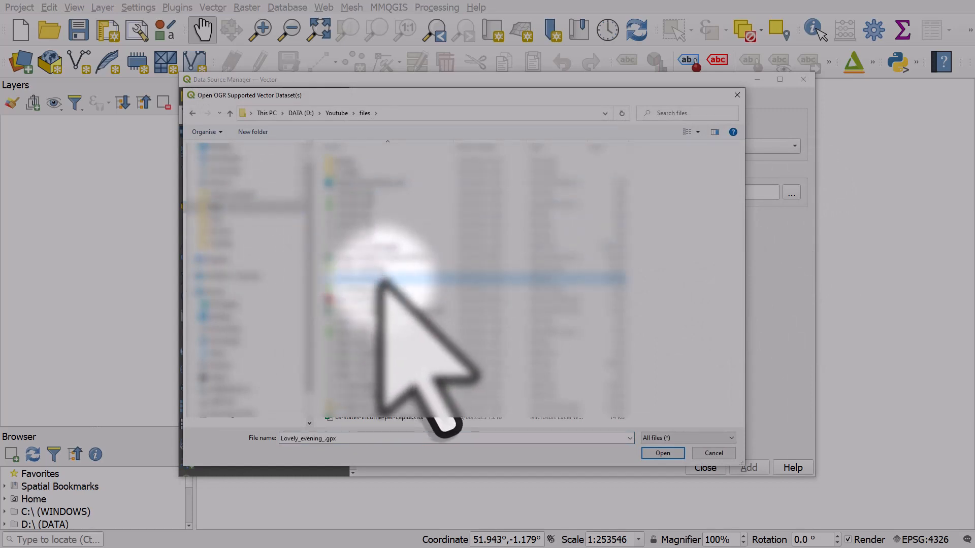
pyautogui.click(663, 453)
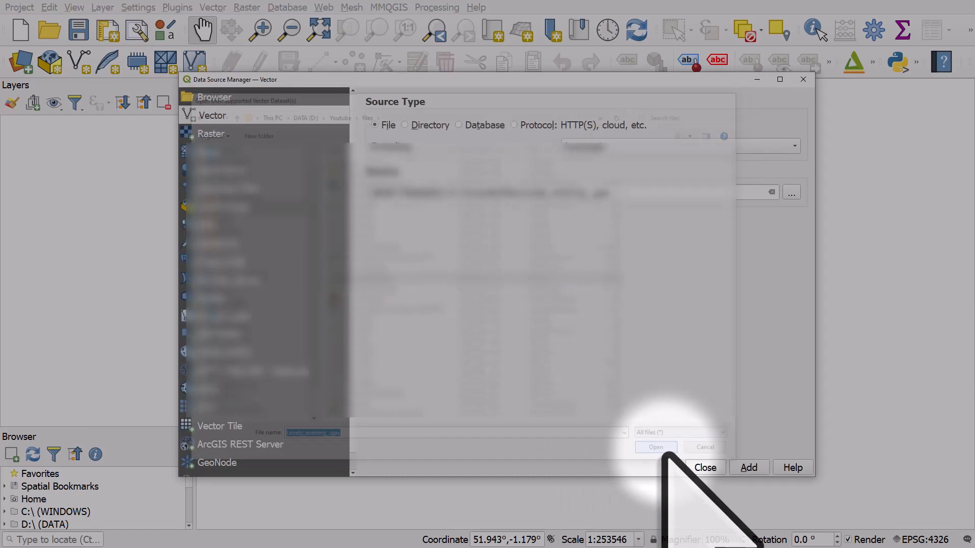
pyautogui.click(746, 469)
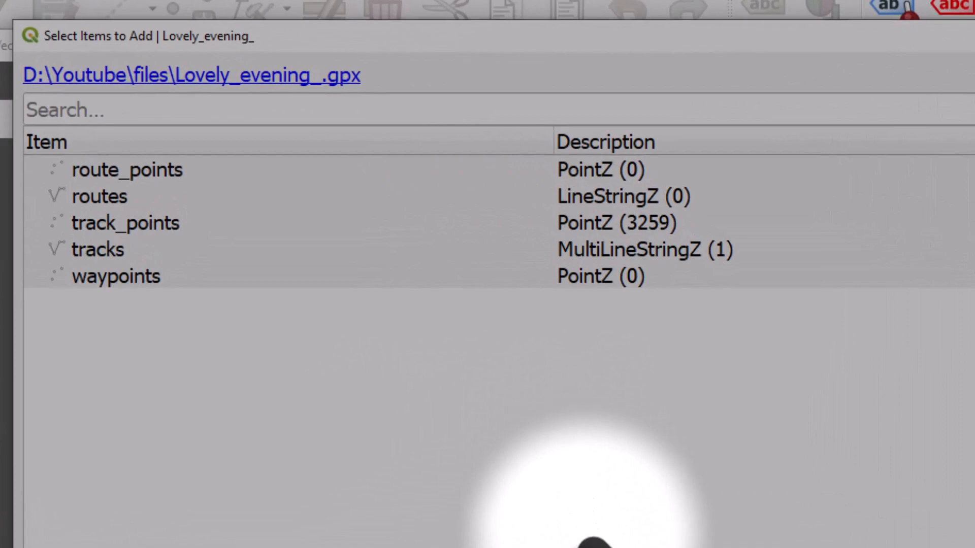
pyautogui.click(602, 546)
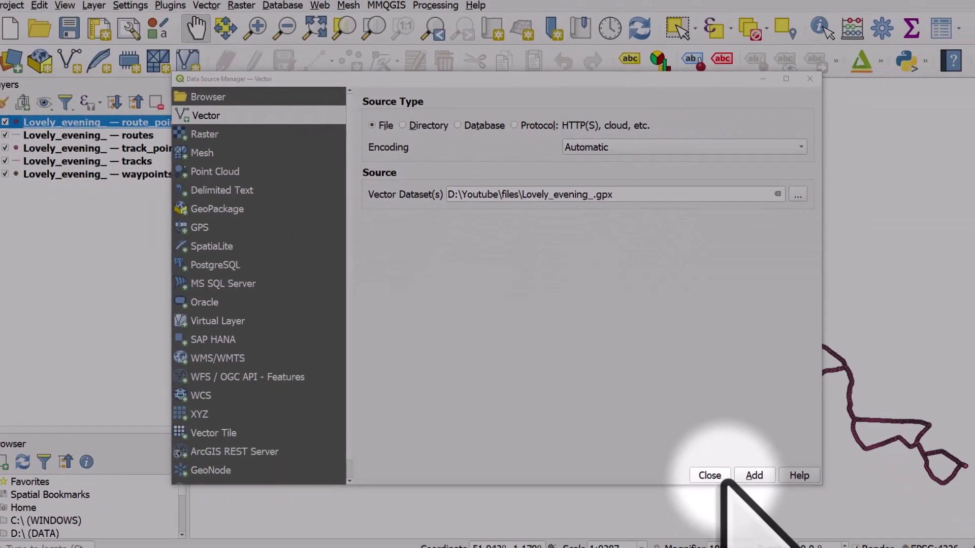
pyautogui.click(715, 473)
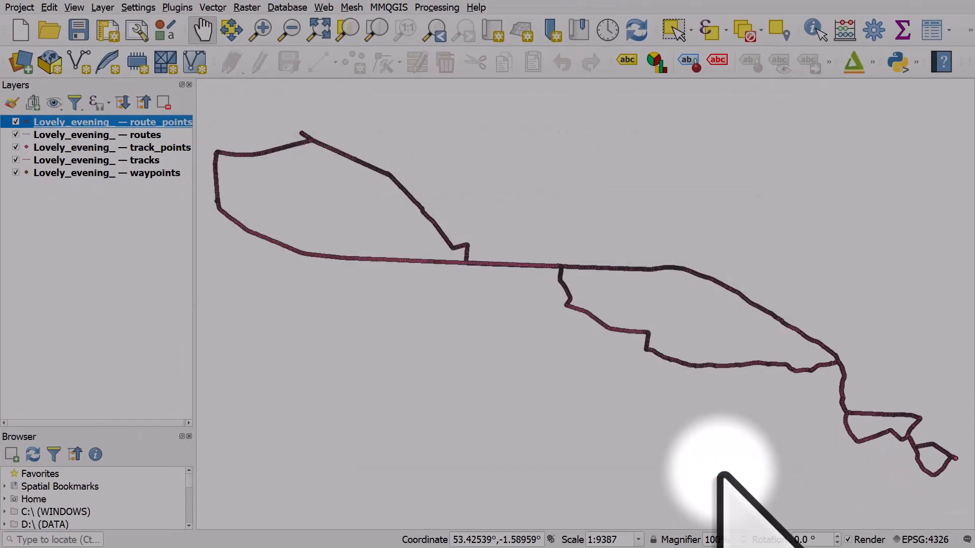
# - Hide route_points, routes, track_points and waypoints, leaving only tracks visible and selected
pyautogui.click(15, 123)
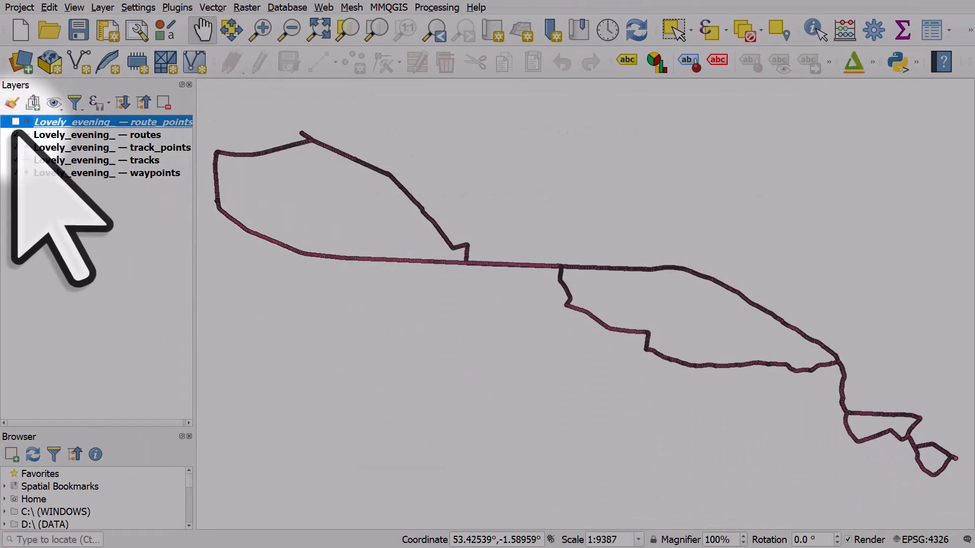
pyautogui.click(15, 147)
pyautogui.click(16, 173)
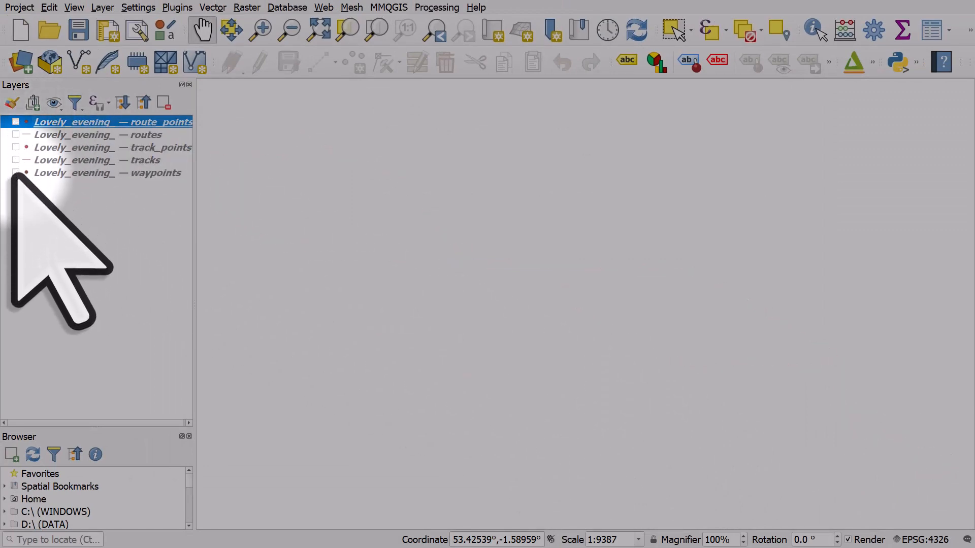
pyautogui.click(15, 173)
pyautogui.click(15, 173)
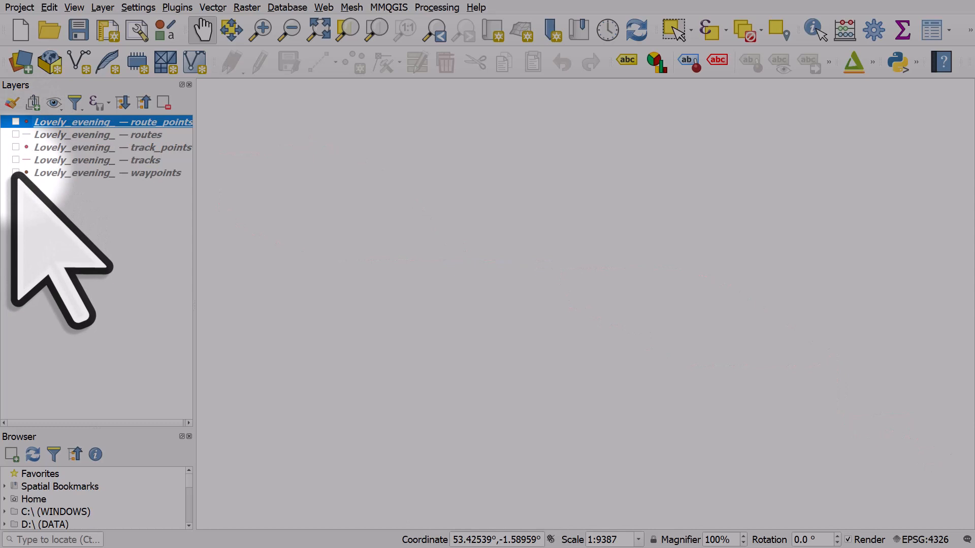
pyautogui.click(16, 160)
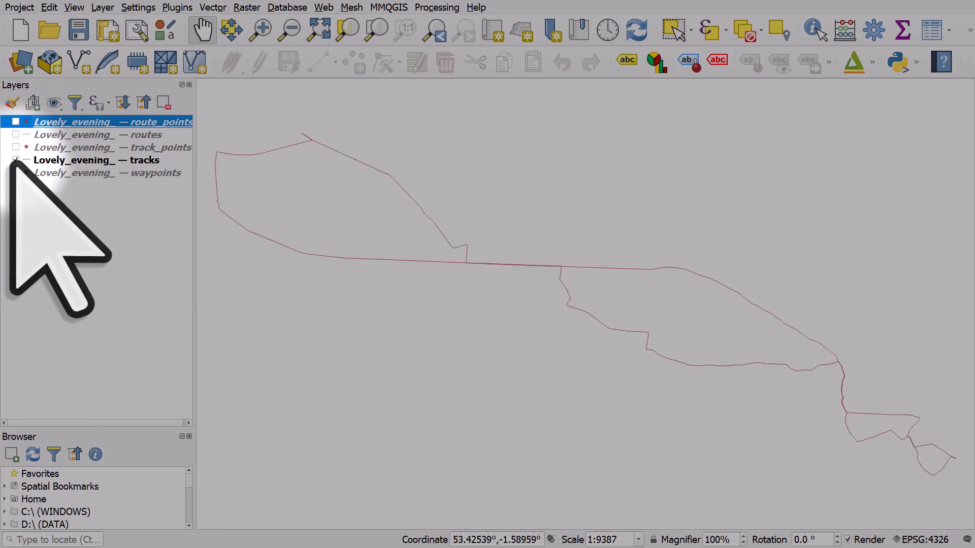
pyautogui.click(28, 161)
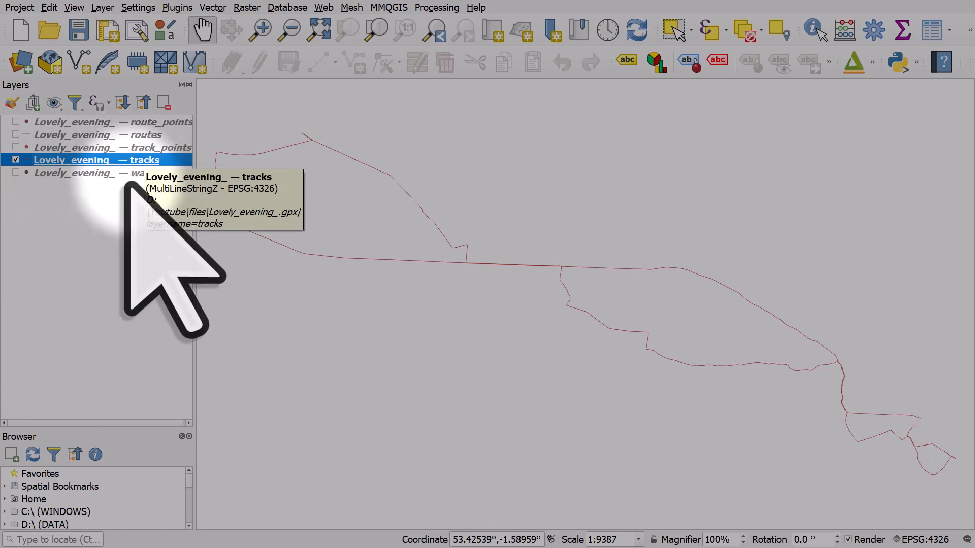
# - Add the OpenStreetMap XYZ tiles basemap and move it beneath the tracks layer
pyautogui.moveTo(152, 428); pyautogui.dragTo(164, 352)
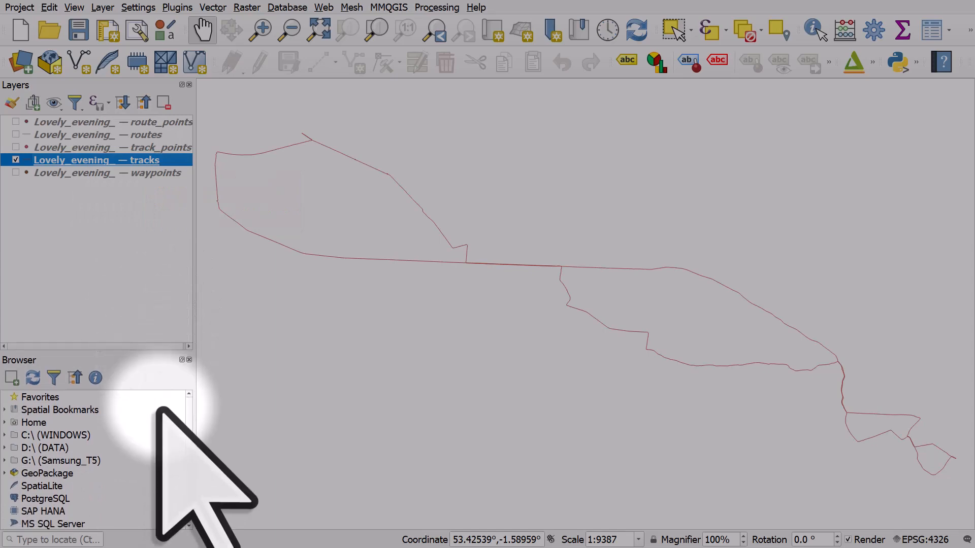
pyautogui.scroll(-2, 163, 388)
pyautogui.scroll(-1, 157, 445)
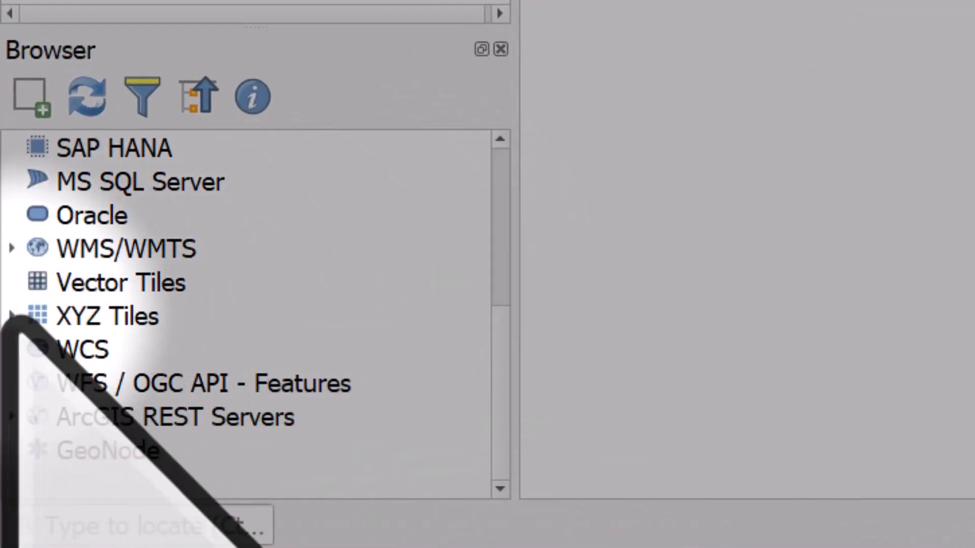
pyautogui.click(8, 378)
pyautogui.click(69, 417)
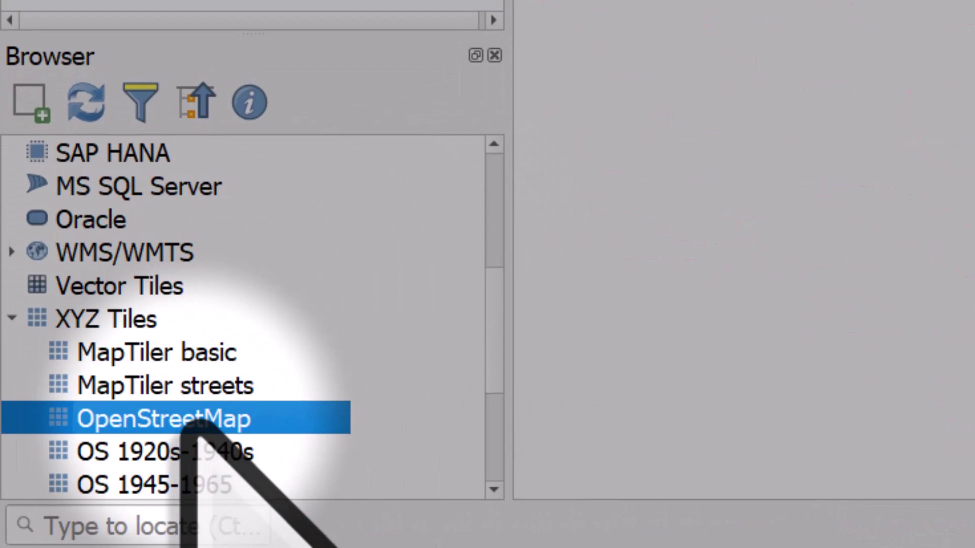
pyautogui.doubleClick(197, 422)
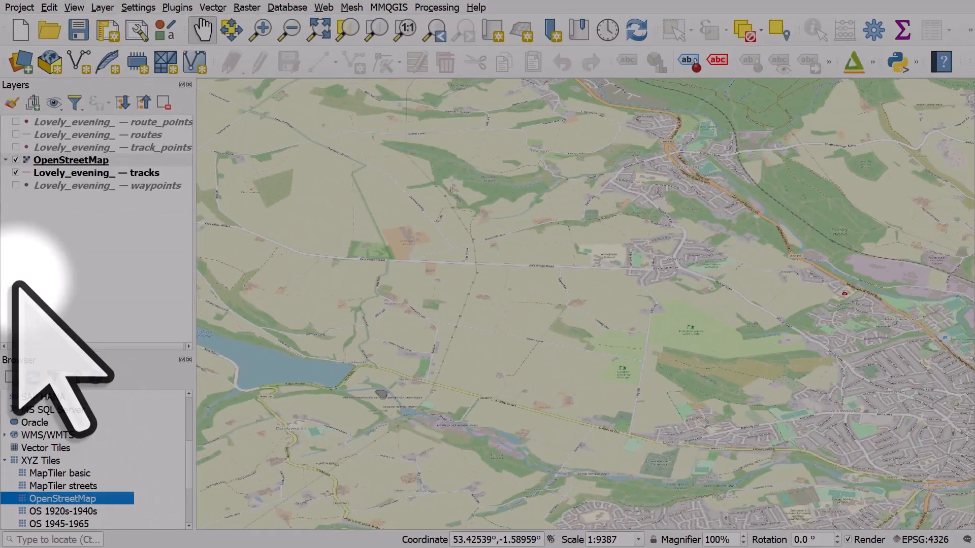
pyautogui.moveTo(47, 161); pyautogui.dragTo(46, 178)
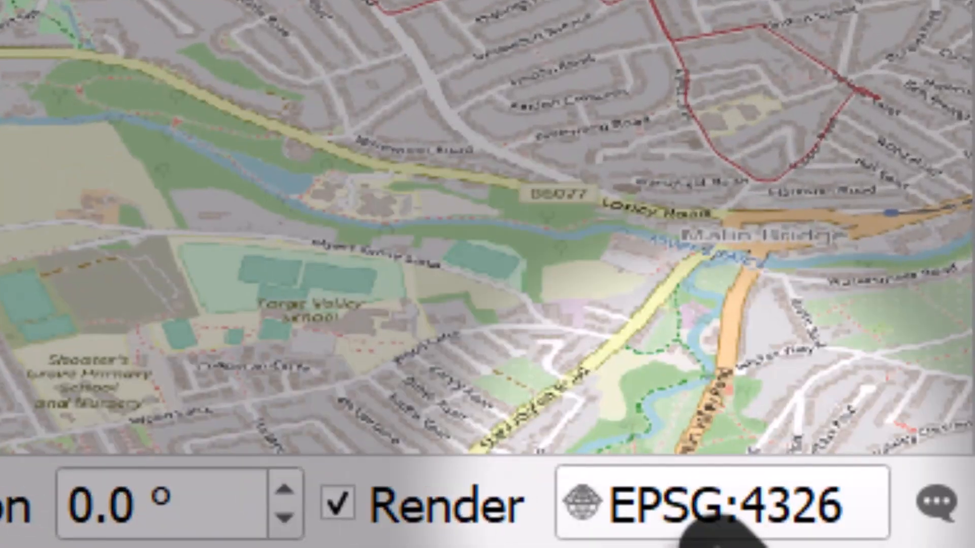
# - Set the project CRS to WGS 84 / Pseudo-Mercator, EPSG:3857
pyautogui.click(704, 521)
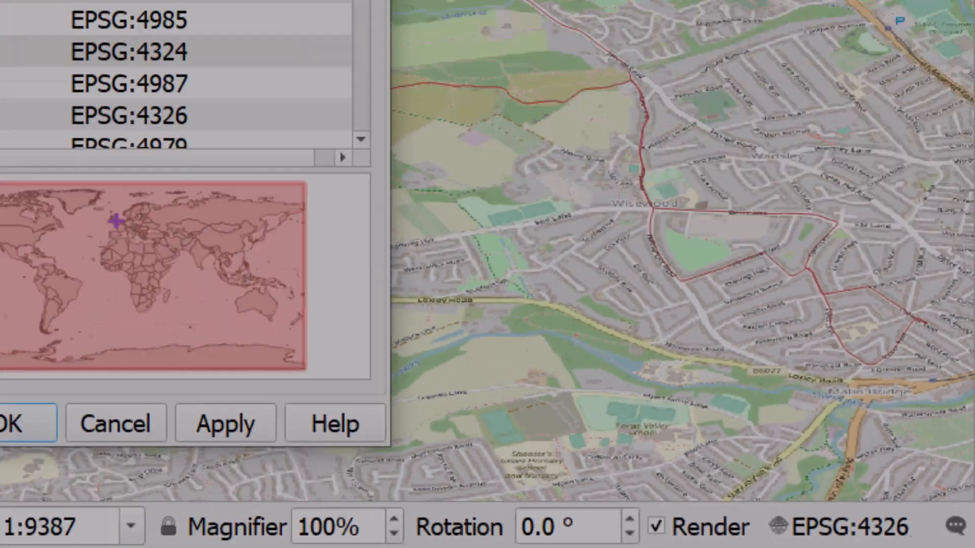
pyautogui.click(448, 169)
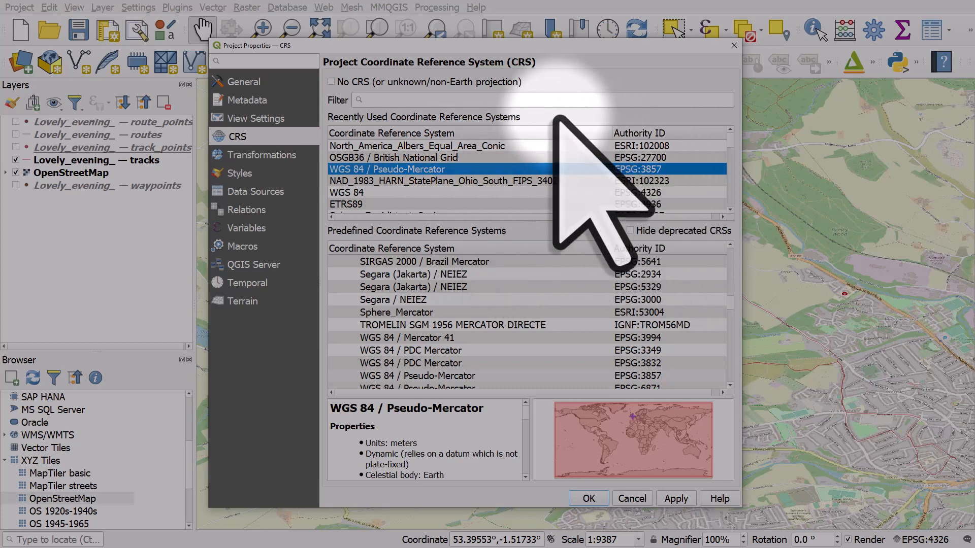
pyautogui.click(534, 103)
pyautogui.write('38')
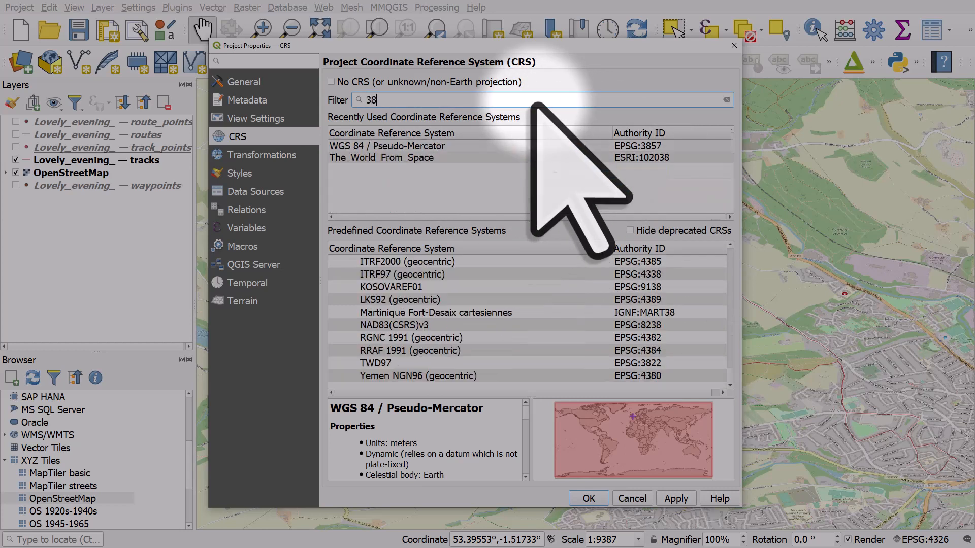
pyautogui.write('57')
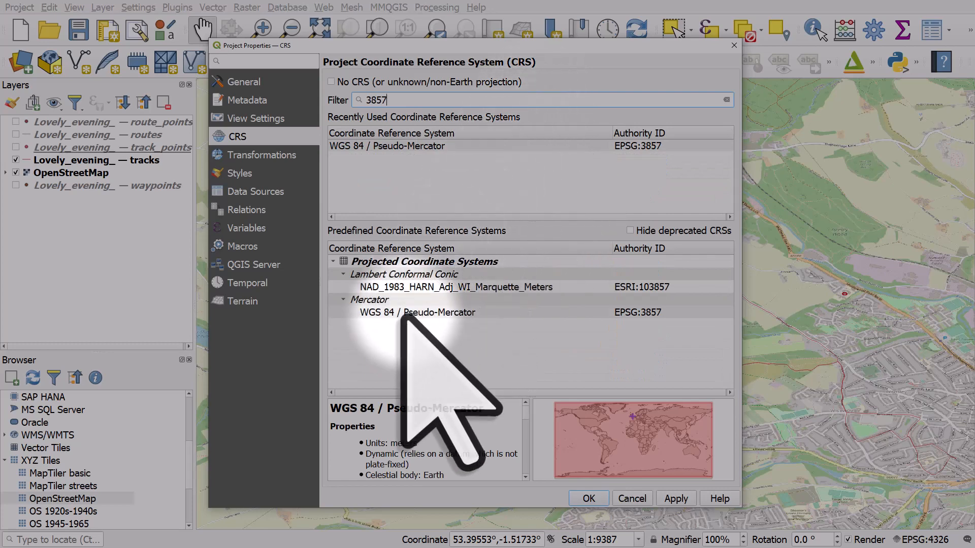
pyautogui.click(472, 312)
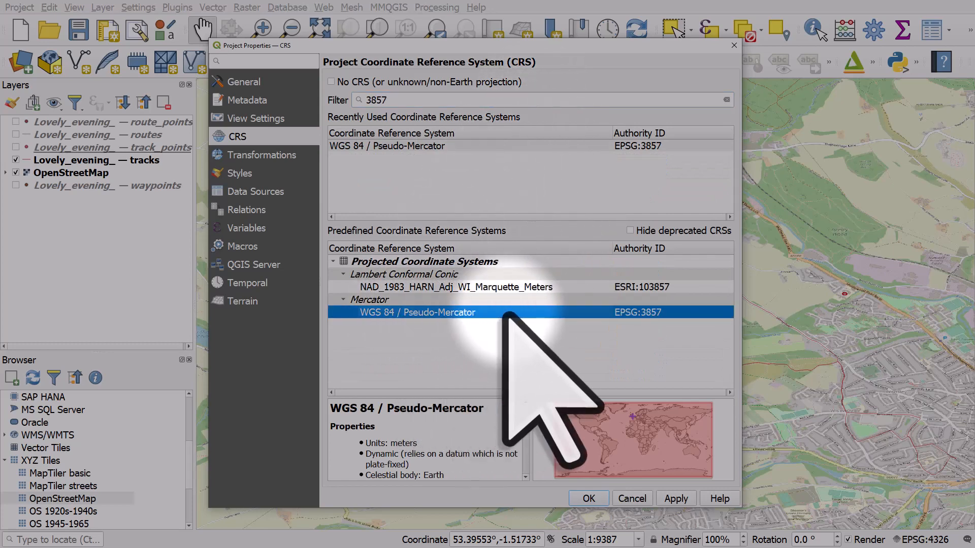
pyautogui.click(589, 499)
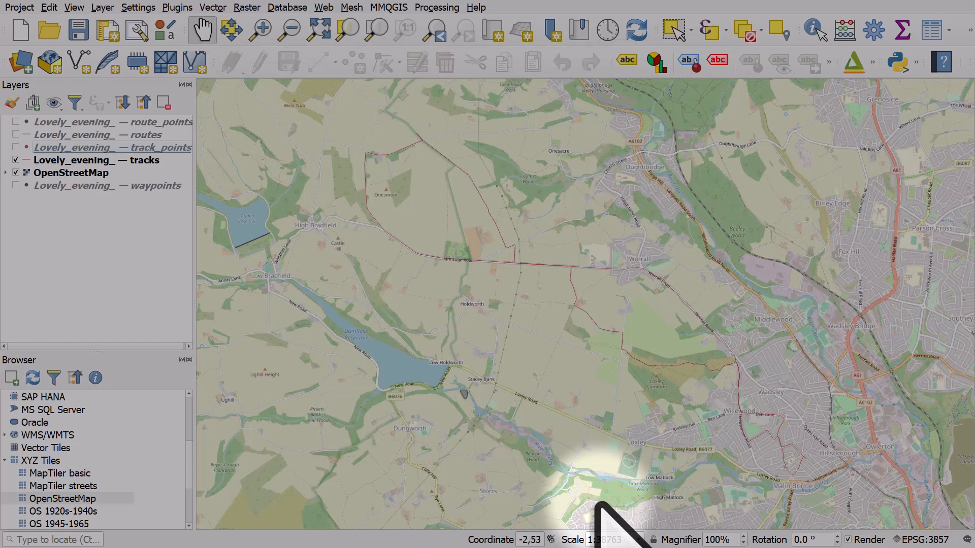
pyautogui.scroll(1, 457, 251)
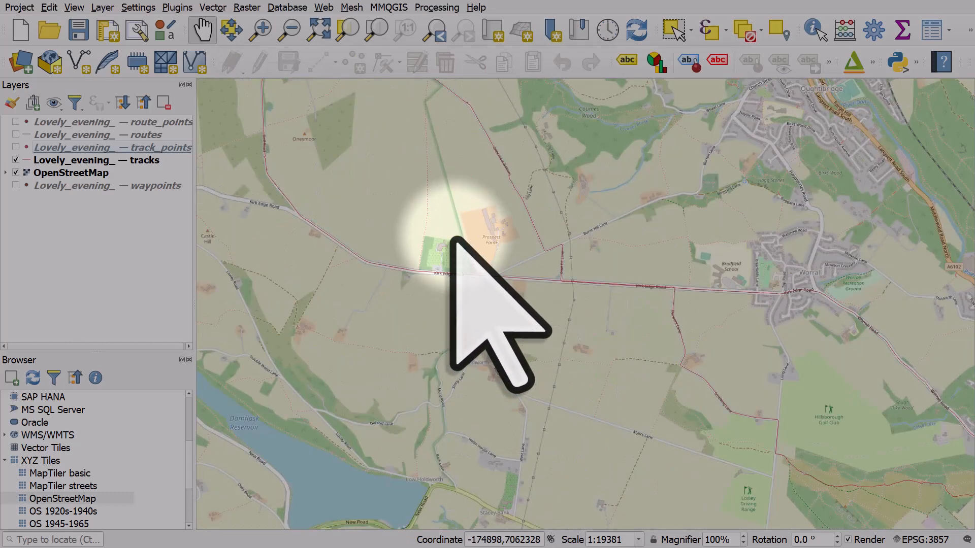
# - In the tracks layer's Symbology, set the red line width to 1.66 mm
pyautogui.moveTo(454, 240); pyautogui.dragTo(518, 320)
pyautogui.click(27, 163)
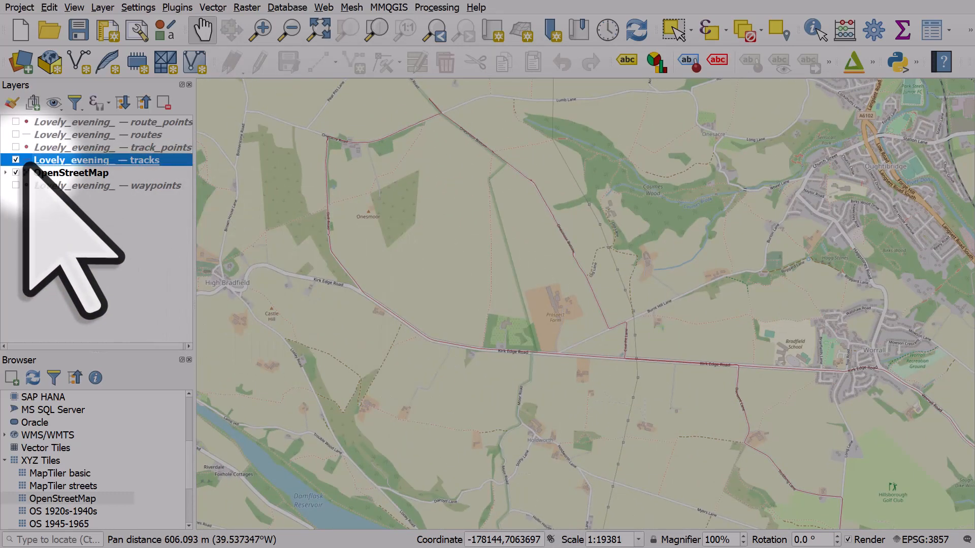
pyautogui.doubleClick(31, 161)
pyautogui.click(61, 87)
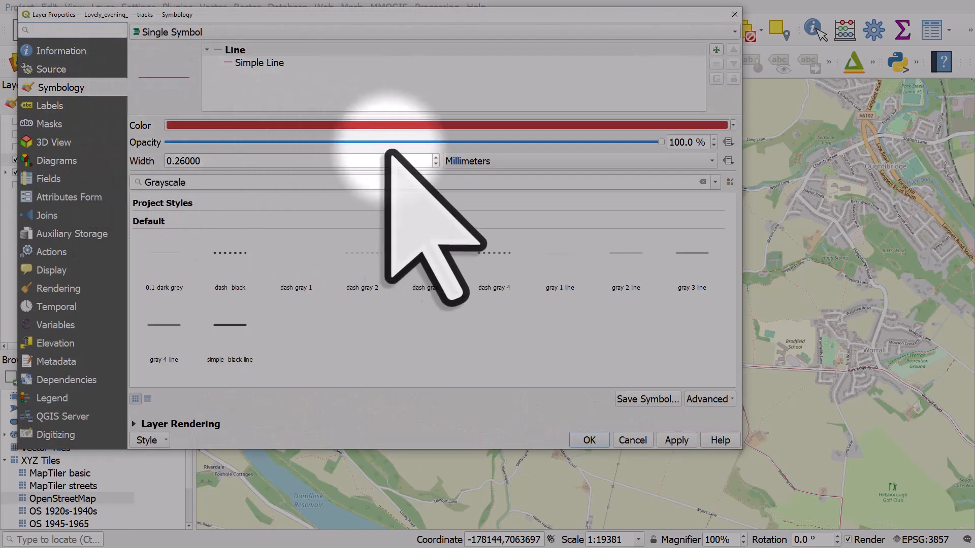
pyautogui.click(436, 157)
pyautogui.click(436, 157)
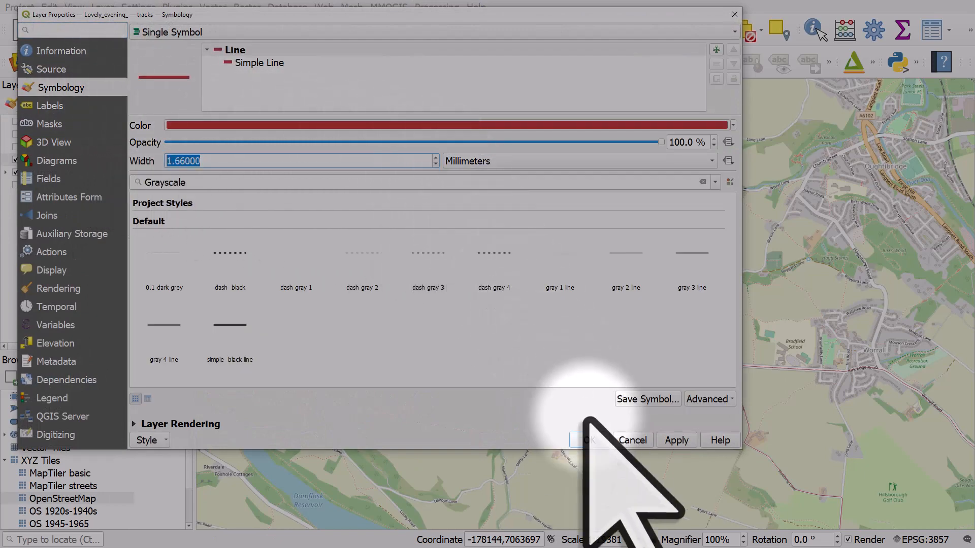
pyautogui.click(591, 440)
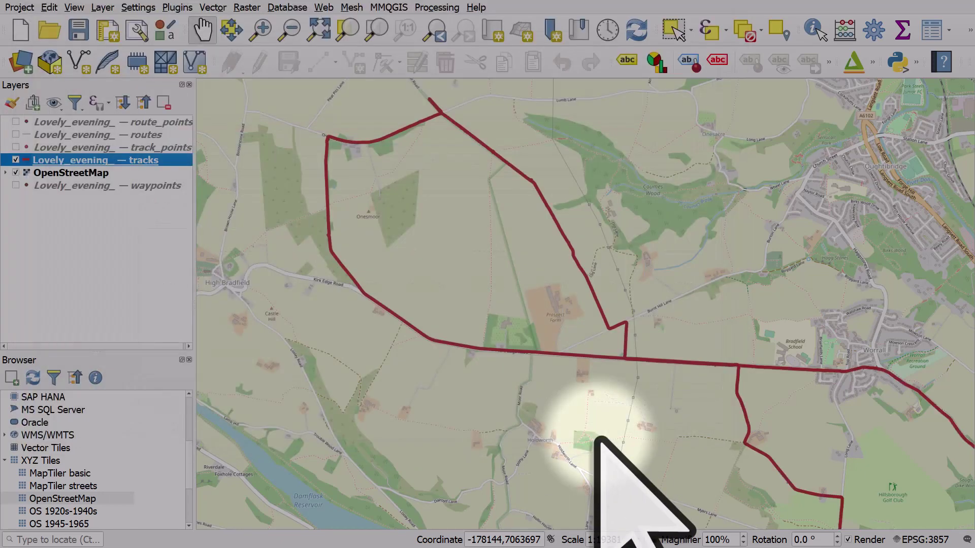
pyautogui.click(16, 147)
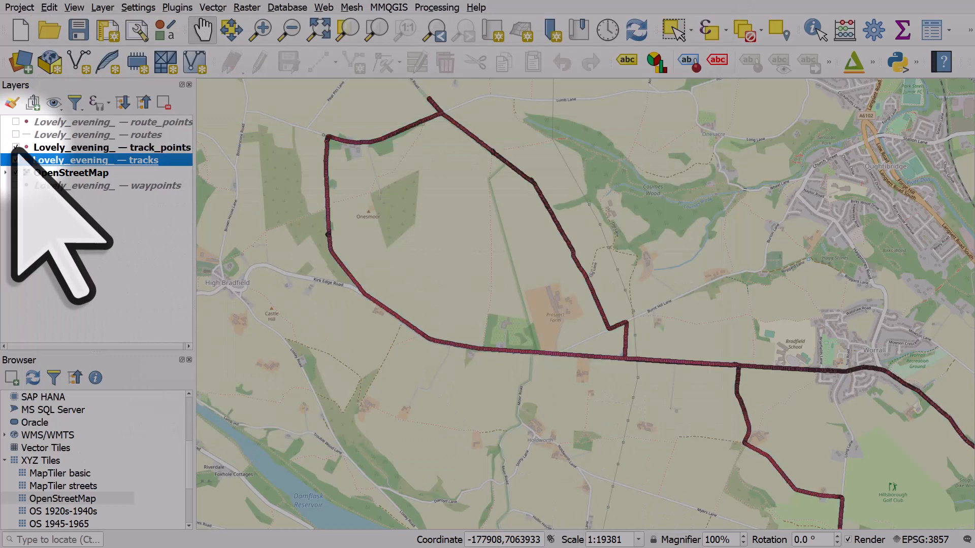
pyautogui.click(17, 146)
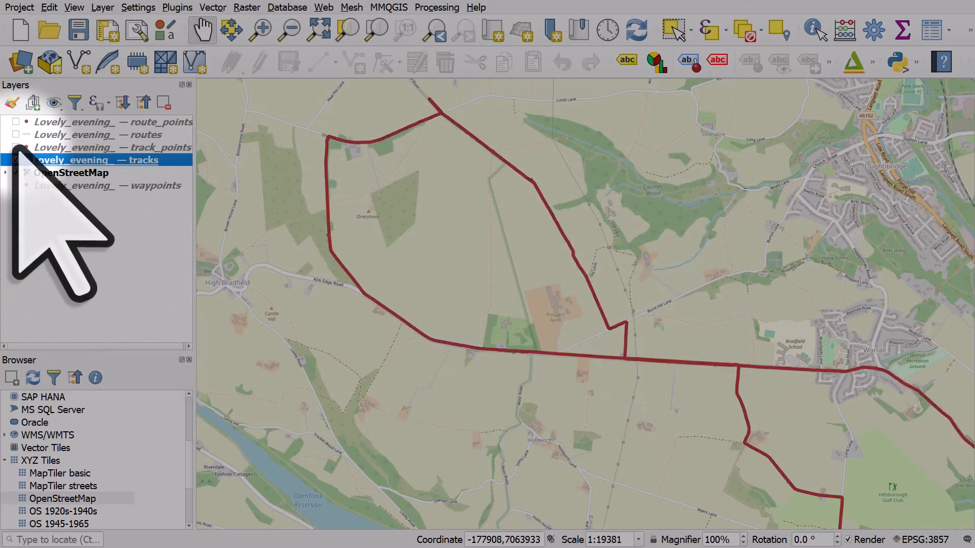
pyautogui.click(15, 134)
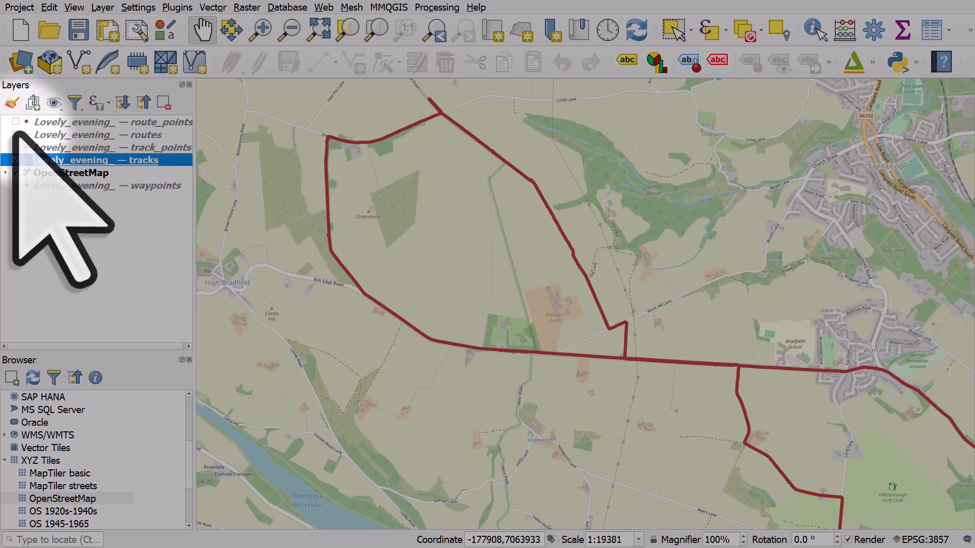
pyautogui.click(16, 122)
pyautogui.click(16, 123)
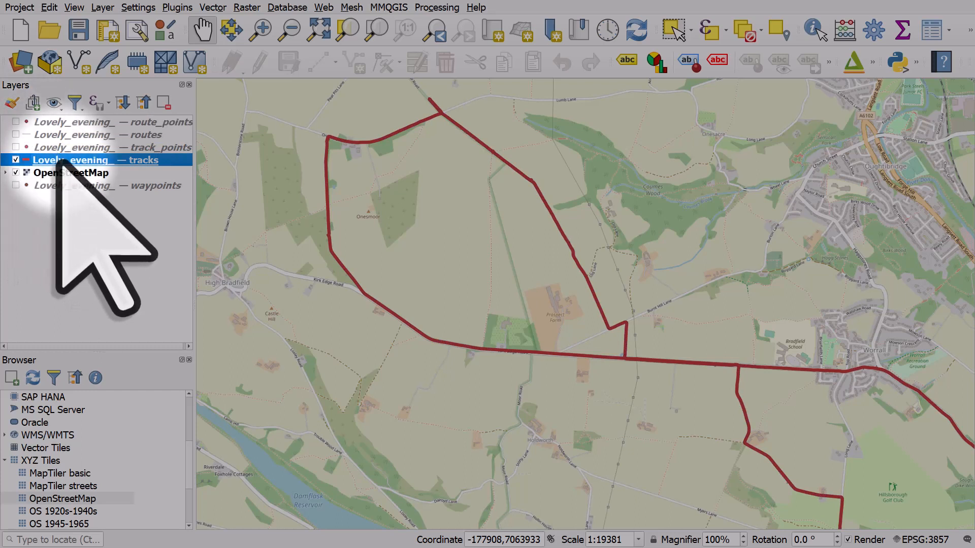